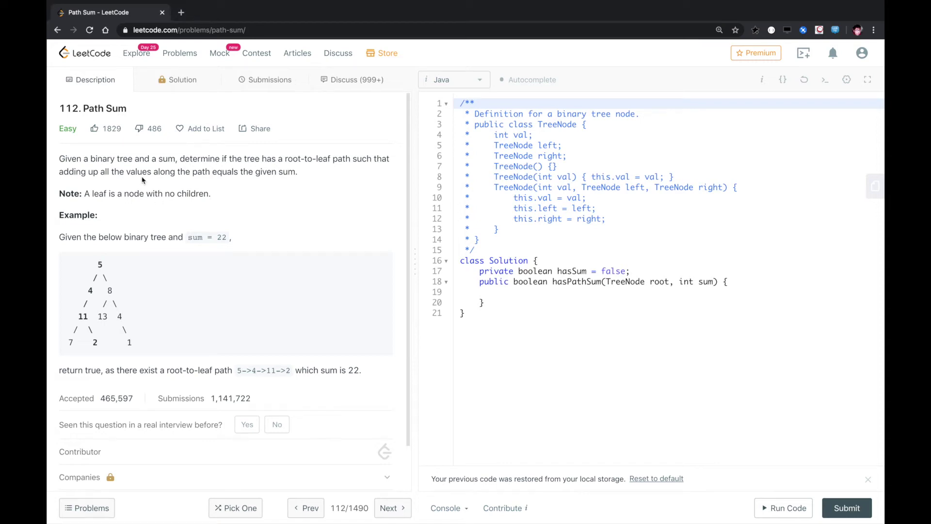
- Highlight the Path Sum problem's binary tree and sum wording, and the example's target sum 22
drag(132, 111, 104, 108)
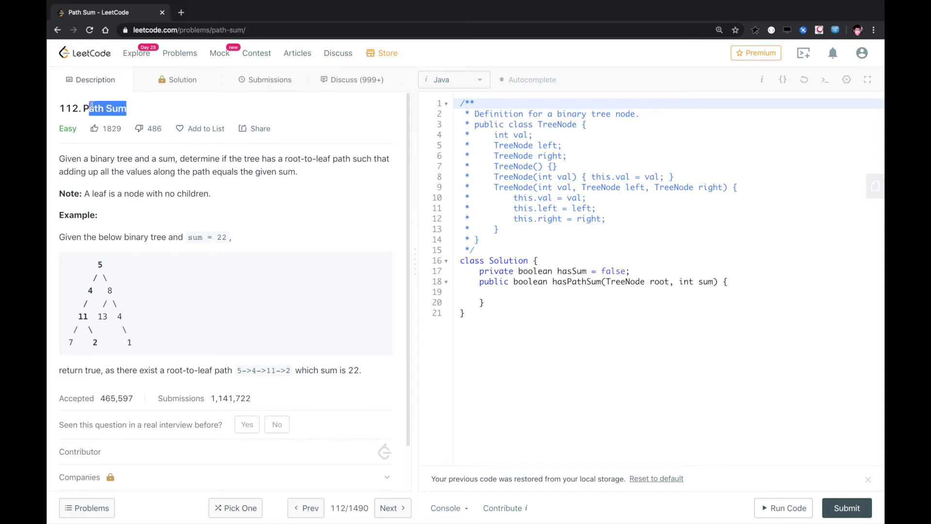
mouse_move(113, 158)
mouse_down()
mouse_move(177, 161)
mouse_move(197, 172)
mouse_up()
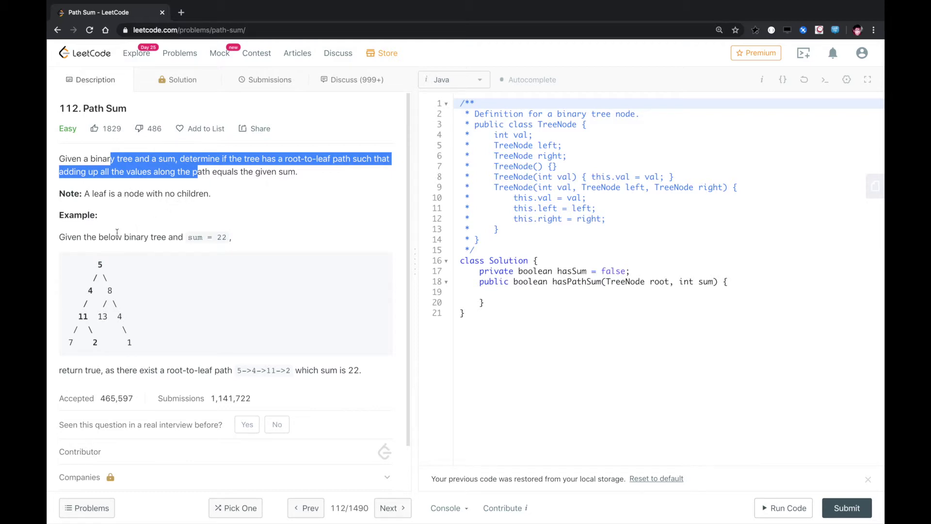
drag(117, 237, 204, 237)
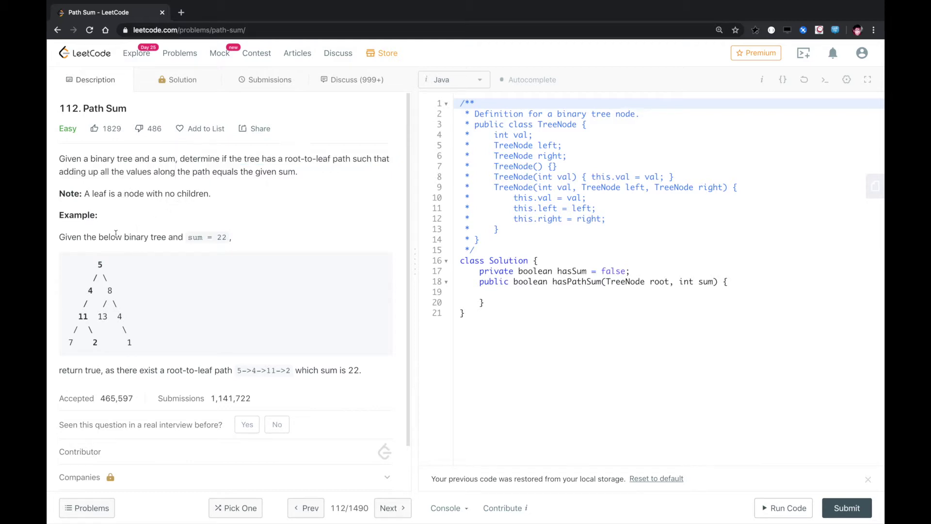
click(210, 234)
drag(320, 370, 359, 370)
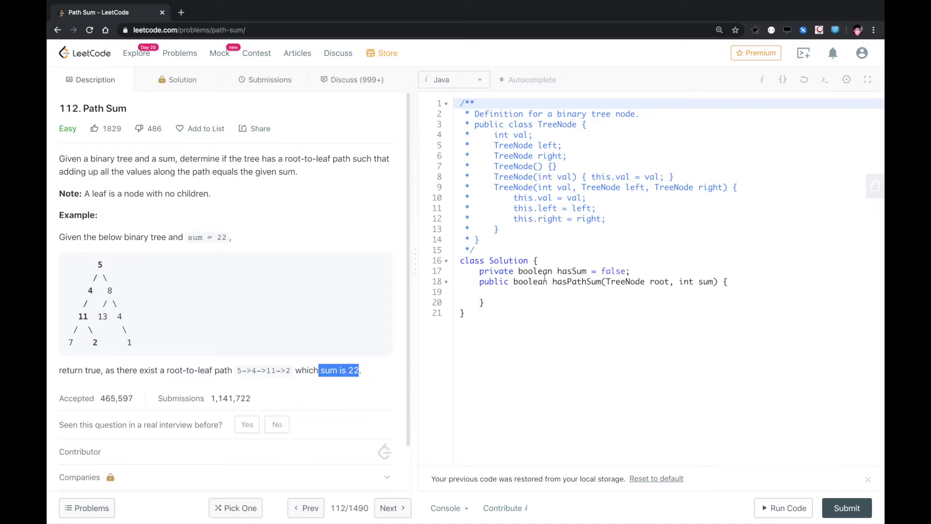
- Rework the hasSum field declaration line above the method
drag(630, 271, 636, 262)
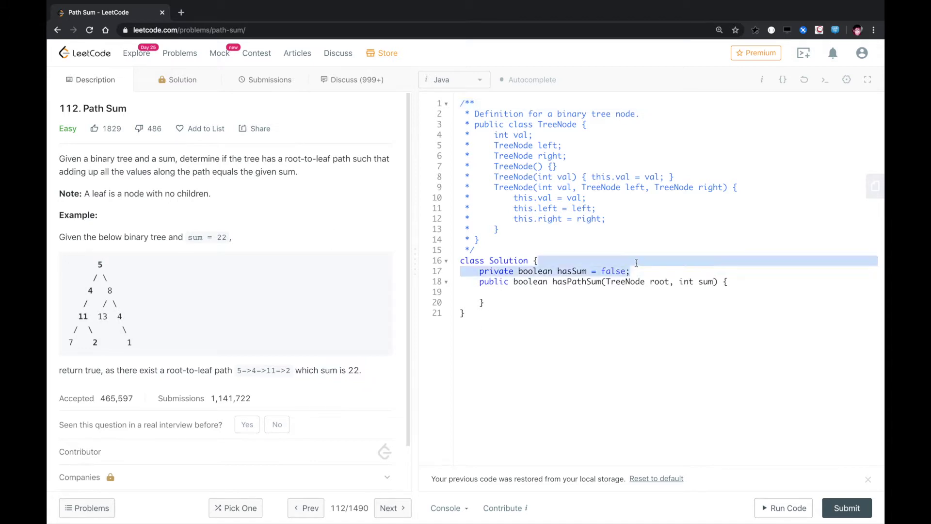
key(BackSpace)
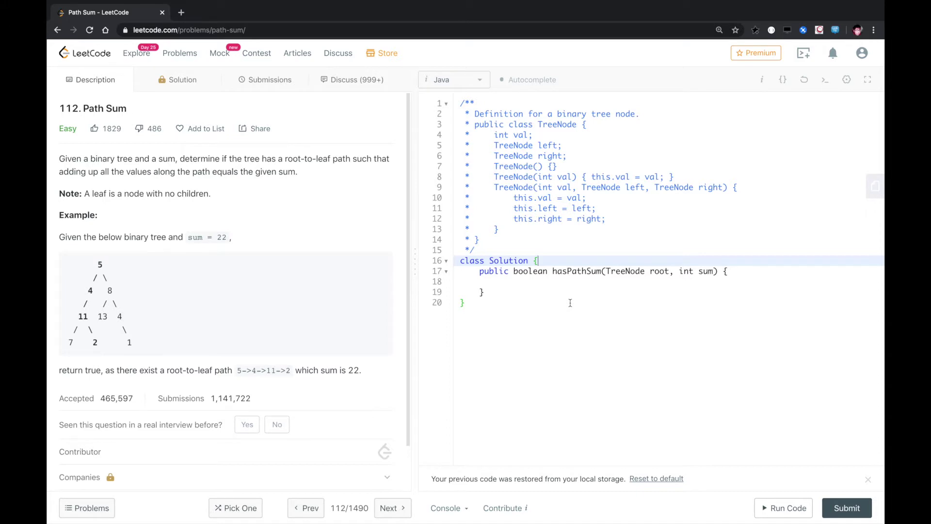
key(Return)
text(private b)
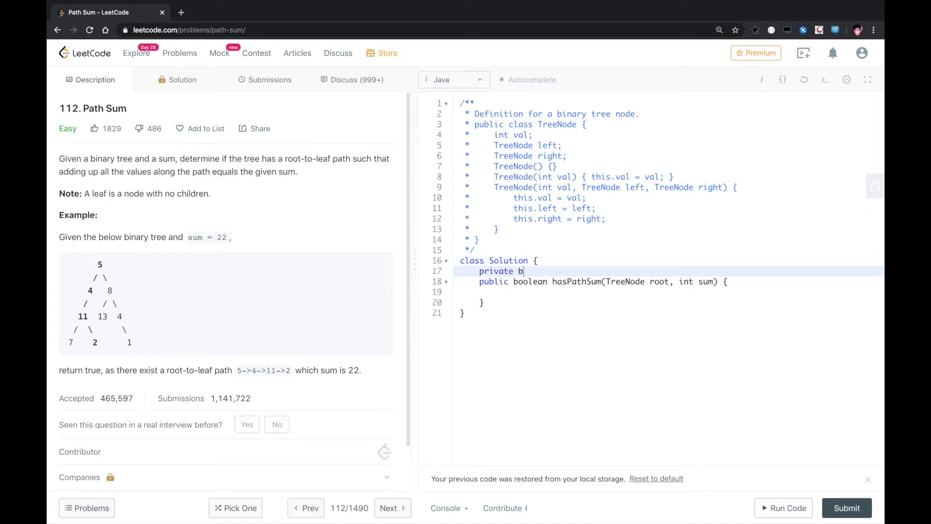
text(oolean hasSum =)
text( false;)
- Write hasPathSum: return false for null root, call dfs(root, 0, sum), return hasSum
click(518, 294)
text(if)
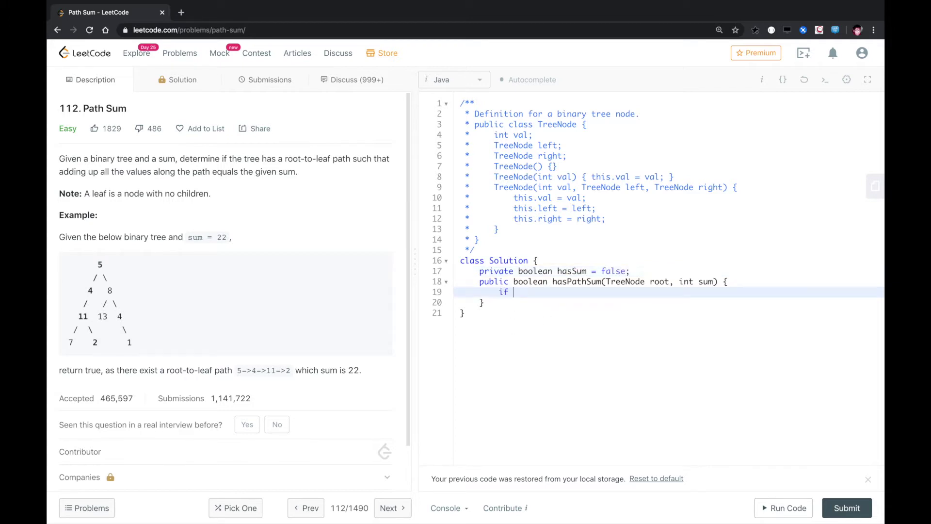
text((root == nu)
text(ll) return )
text(false)
key(Return)
key(Return)
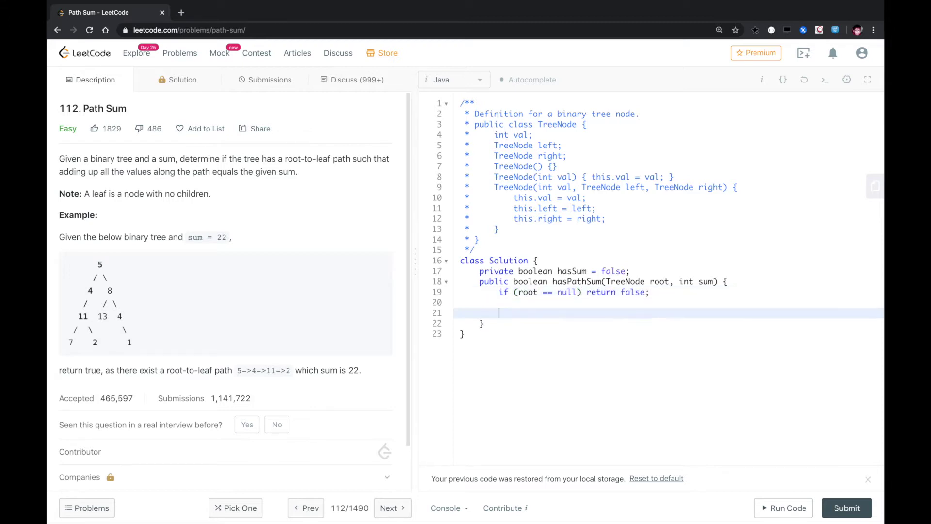
text(return hasPa)
key(BackSpace)
key(BackSpace)
key(BackSpace)
key(BackSpace)
key(BackSpace)
key(BackSpace)
key(BackSpace)
key(BackSpace)
key(BackSpace)
text(dfs)
text((root, )
text(0, su)
text(m);)
key(Return)
key(Return)
text(return)
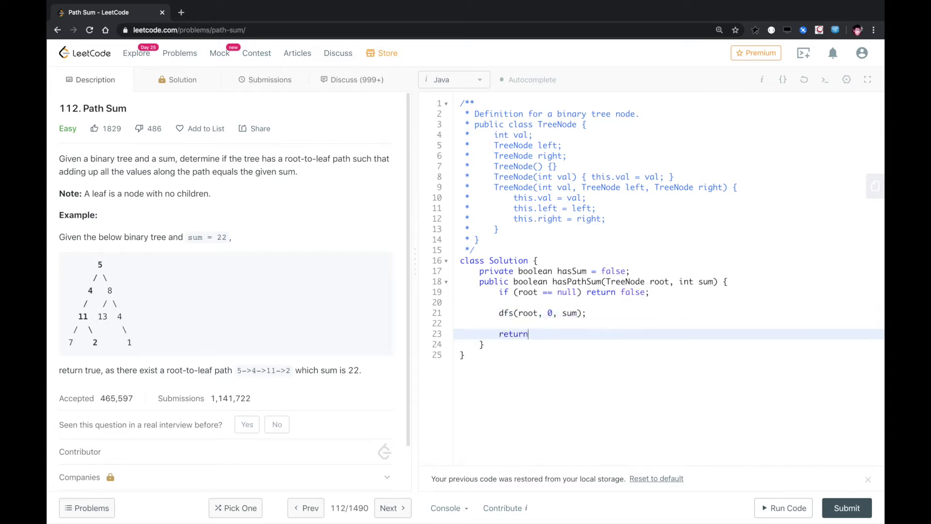
text( hasSum;)
key(Down)
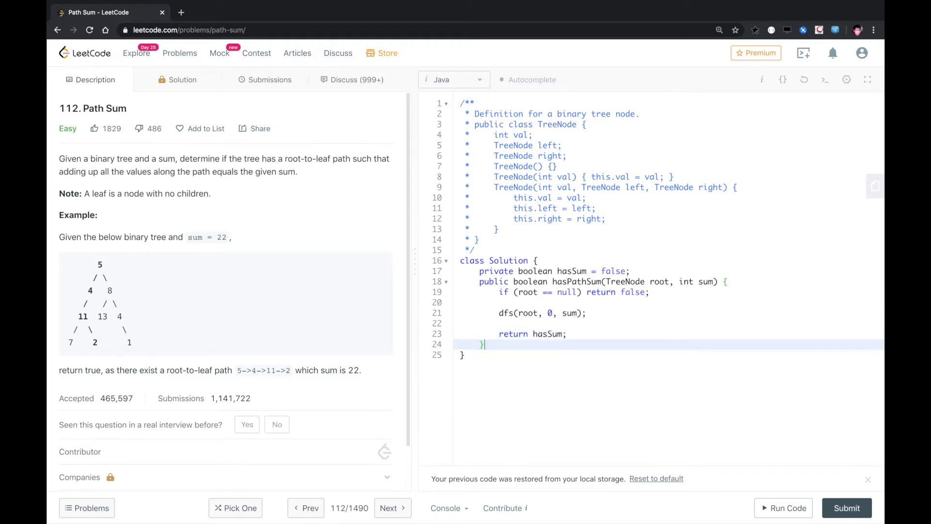
key(Return)
key(Return)
text(private voi)
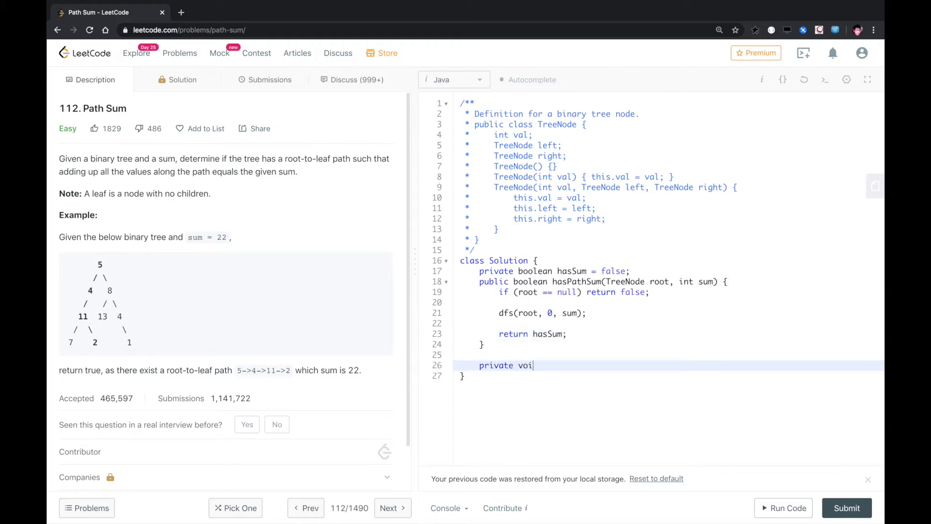
text(d dfs(TreeNode root.)
- Declare dfs(TreeNode root, int currentSum, int sum) and return early on a null root
key(BackSpace)
key(BackSpace)
text(, int )
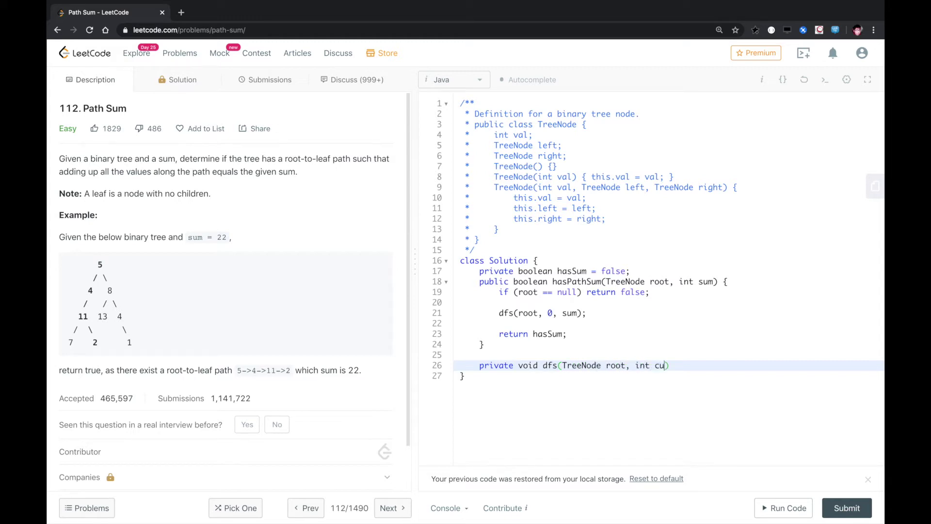
text(currentSum, i)
text(nt sum) {)
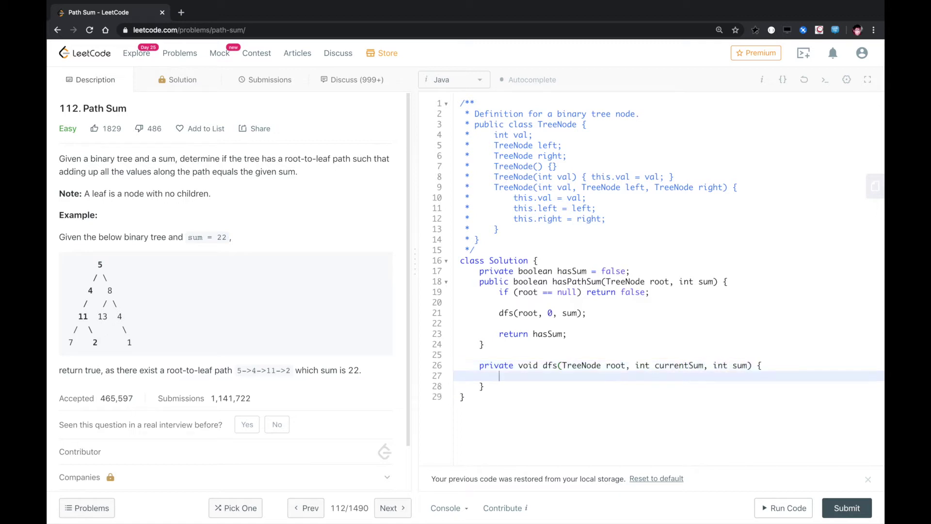
key(Return)
key(Return)
text(if (root)
text( == null))
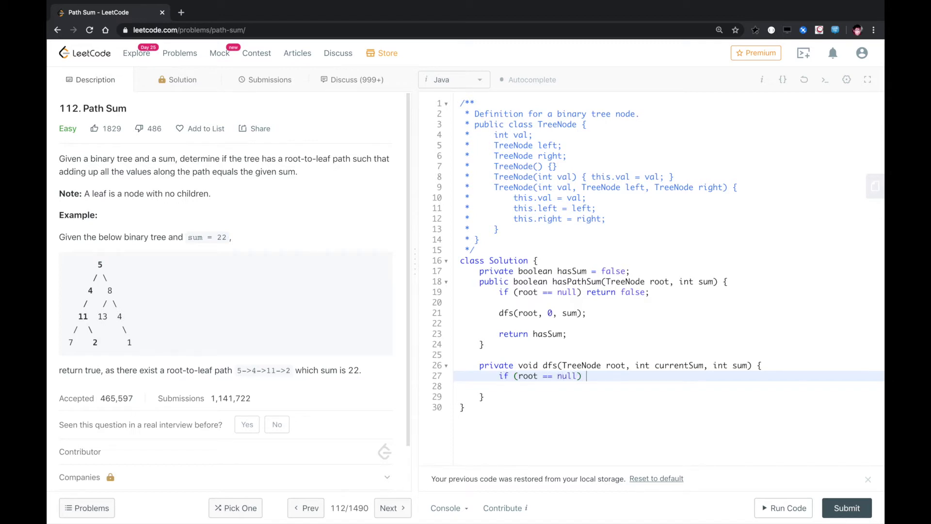
text(return;)
key(Return)
key(Return)
text((root.l)
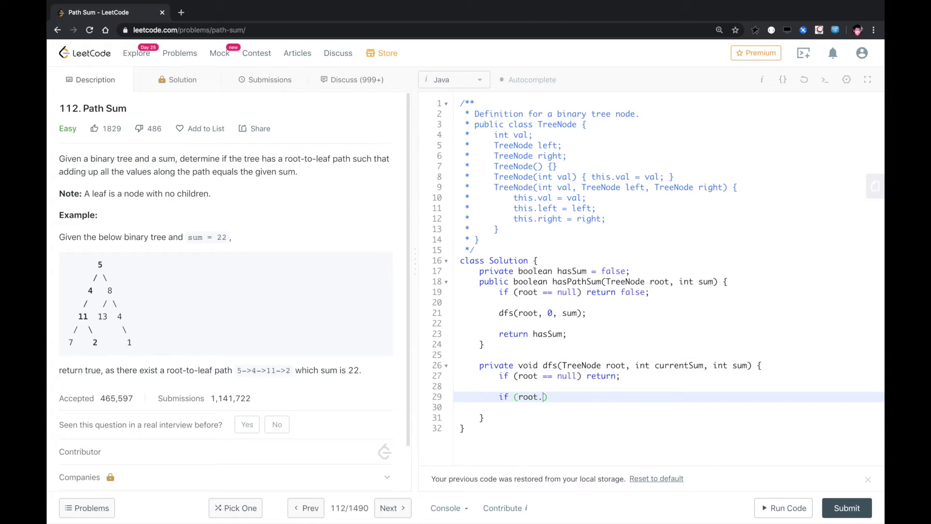
text(eft == )
text(null)
text(&& root.ri)
text(ght)
- Add the leaf check: if currentSum equals sum, set hasSum = true and return
key(BackSpace)
text(t =)
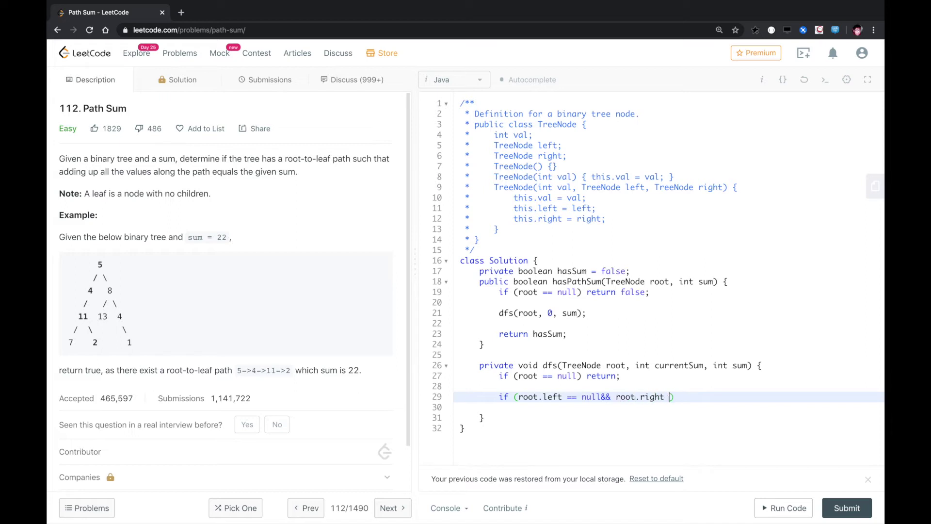
text(= null) {)
key(Return)
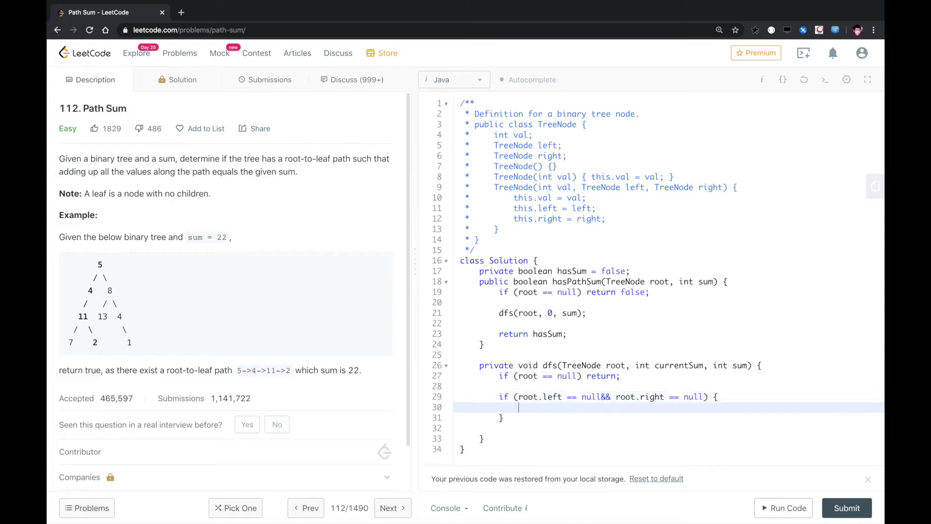
text(if()
text(currentSum +)
text( root.val == sum) {)
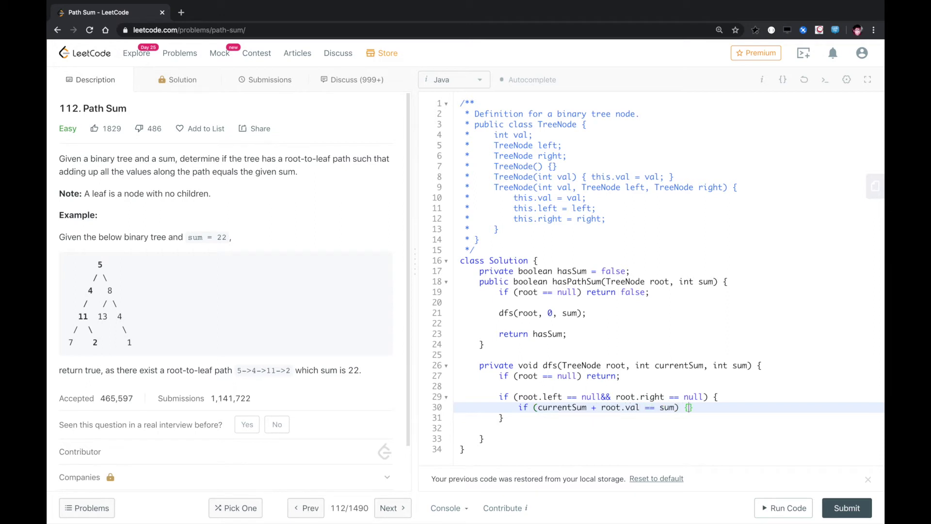
key(Return)
text(has)
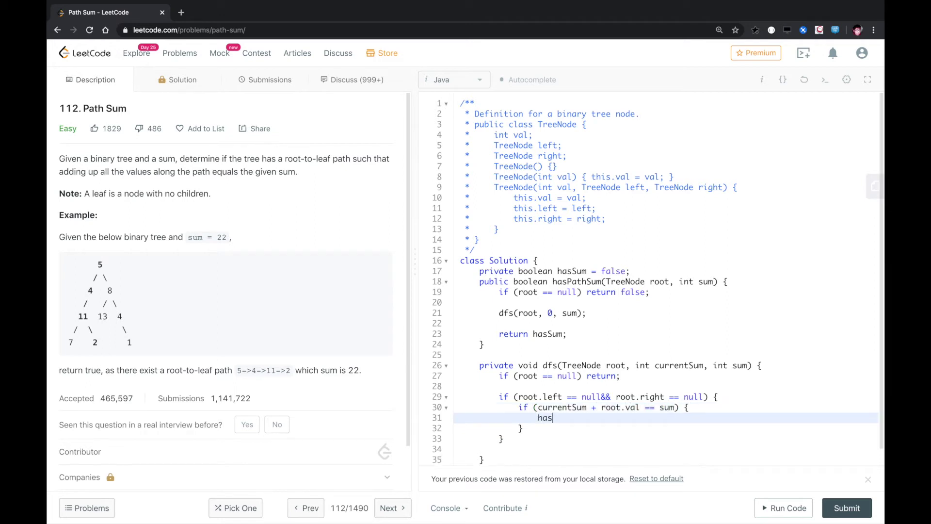
text(Path)
key(BackSpace)
key(BackSpace)
text(Sum)
text(true;)
key(Return)
text(retur)
scroll(655, 291, down, 2)
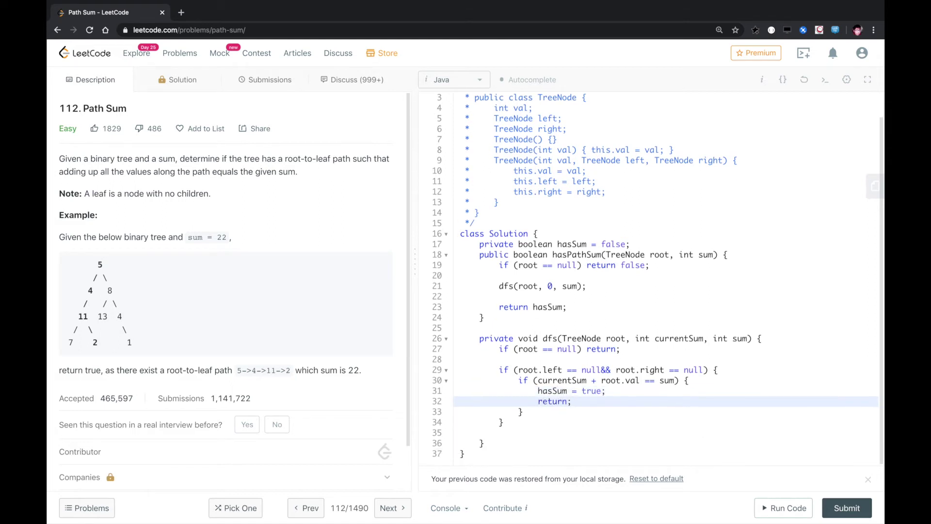
click(505, 423)
key(Return)
key(Return)
text(cu)
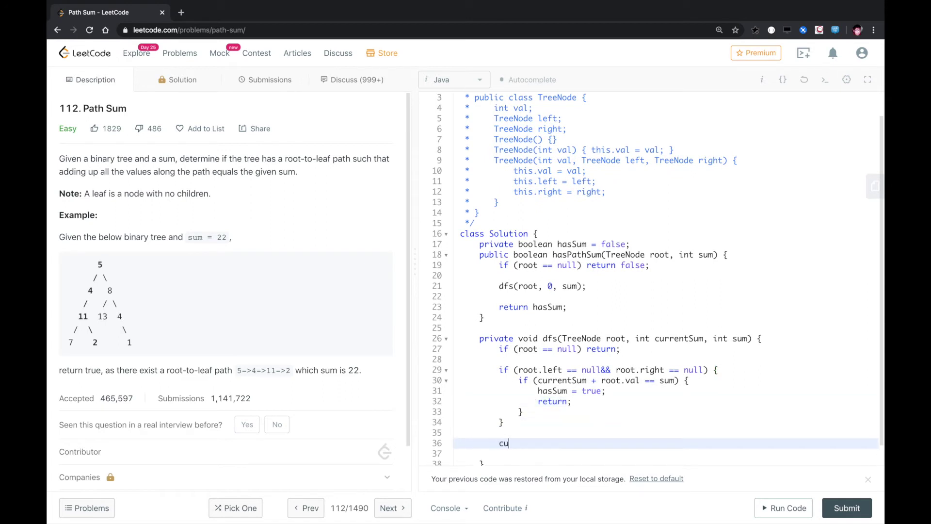
text(rrentSum += )
text(ro)
text(ot.val;)
- Add currentSum += root.val, call dfs on root.left and root.right, then subtract root.val
key(Return)
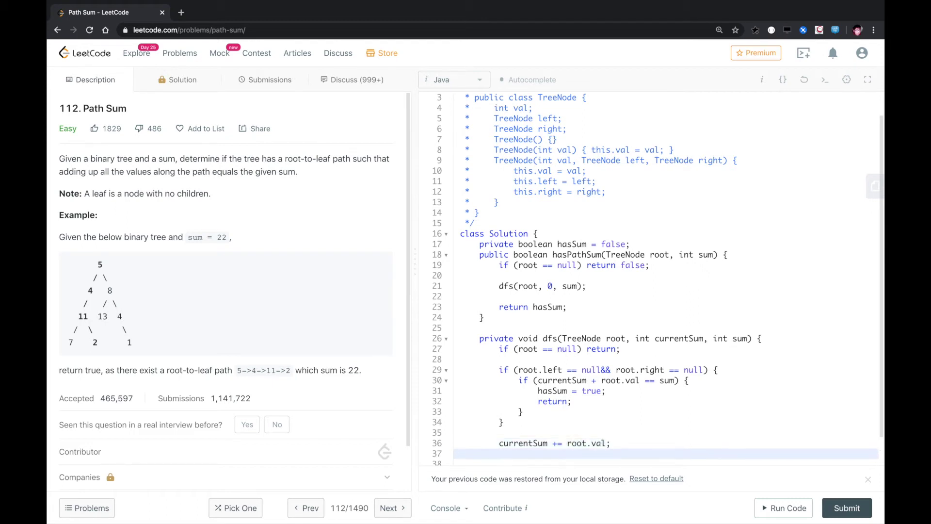
text(dfs(root.lef)
text(t, cur)
text(rentSum, sum))
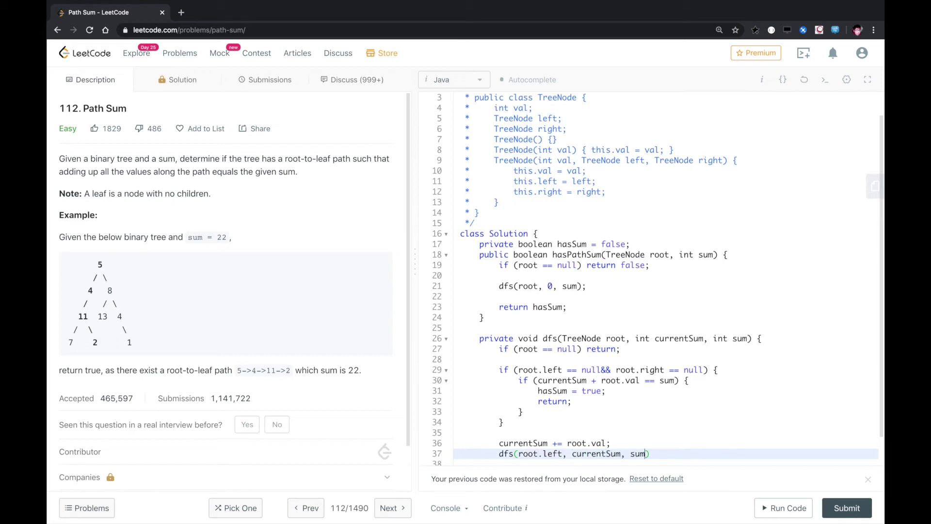
text(;)
key(Return)
text(dfs)
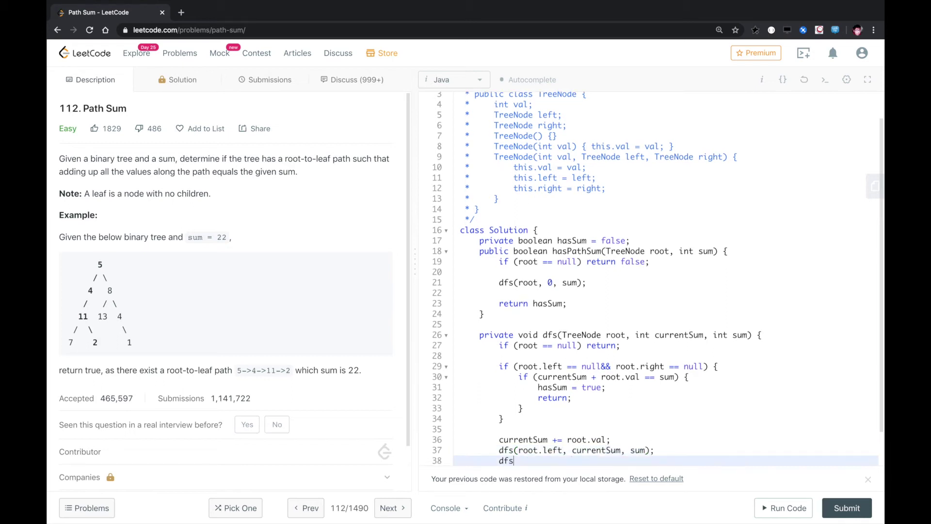
text((root.right, )
text(currentSum)
text(, sum))
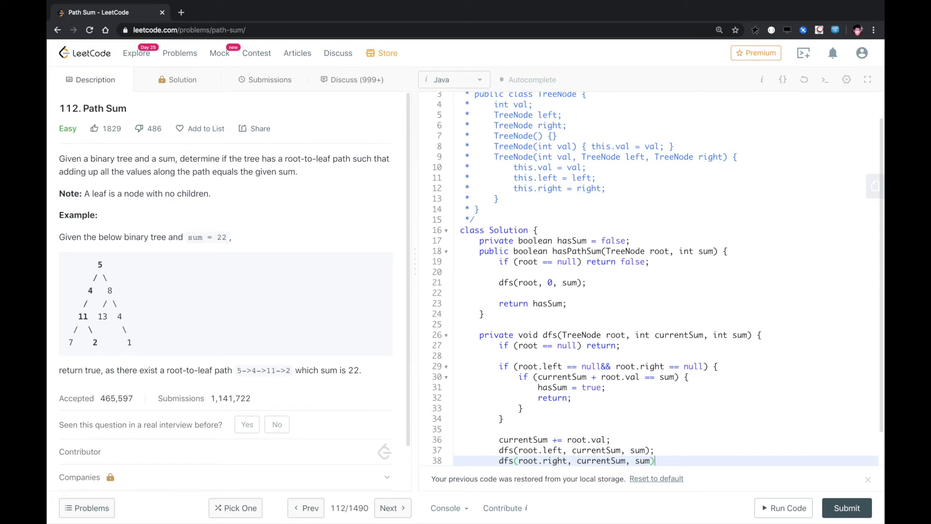
text(;)
key(Return)
text(currentSum -=)
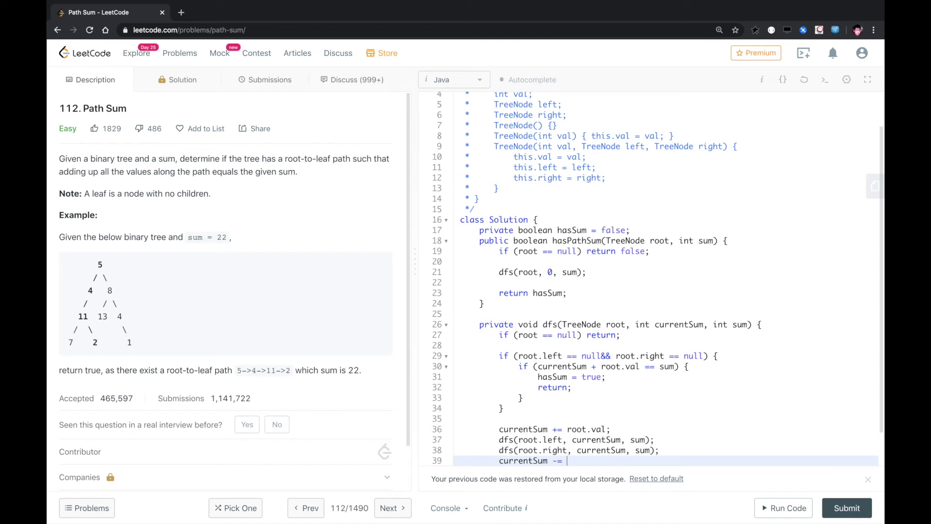
text(ro)
text(ot.val;)
scroll(655, 291, down, 3)
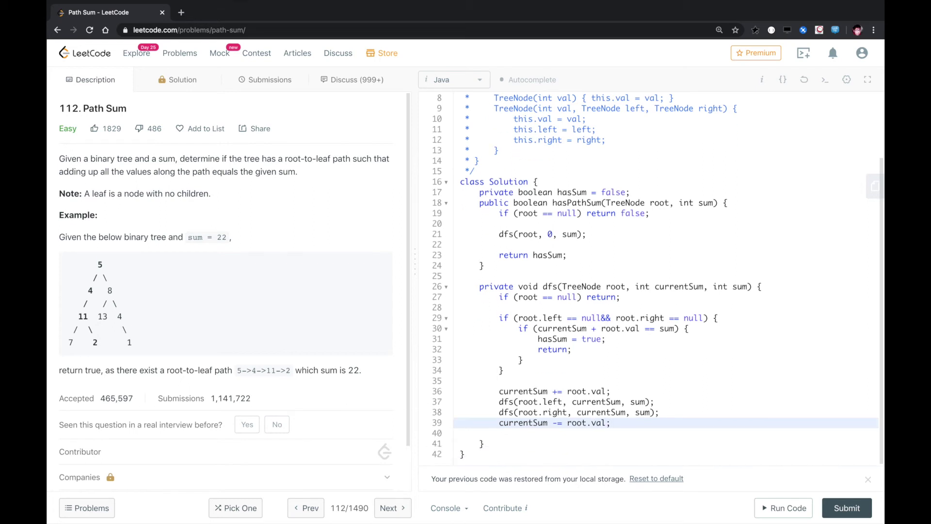
- Run the sample test, which returns true and is Accepted, then submit the solution
click(784, 508)
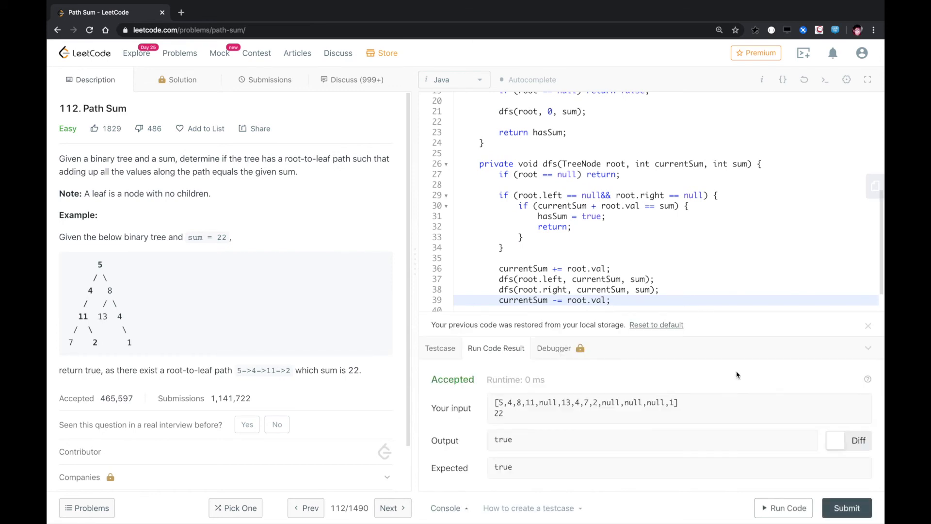
click(846, 508)
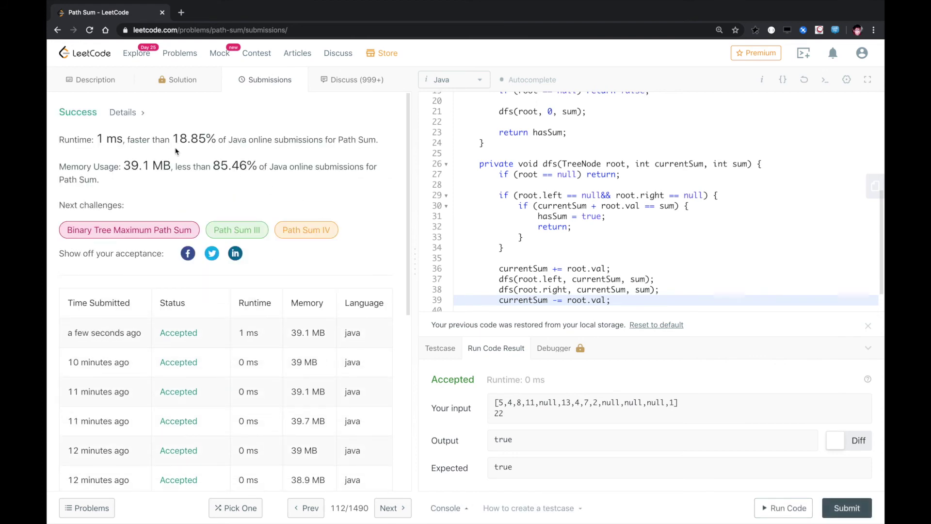
- Highlight the memory usage percentage, then resubmit the solution twice
drag(176, 166, 269, 169)
click(443, 187)
click(846, 508)
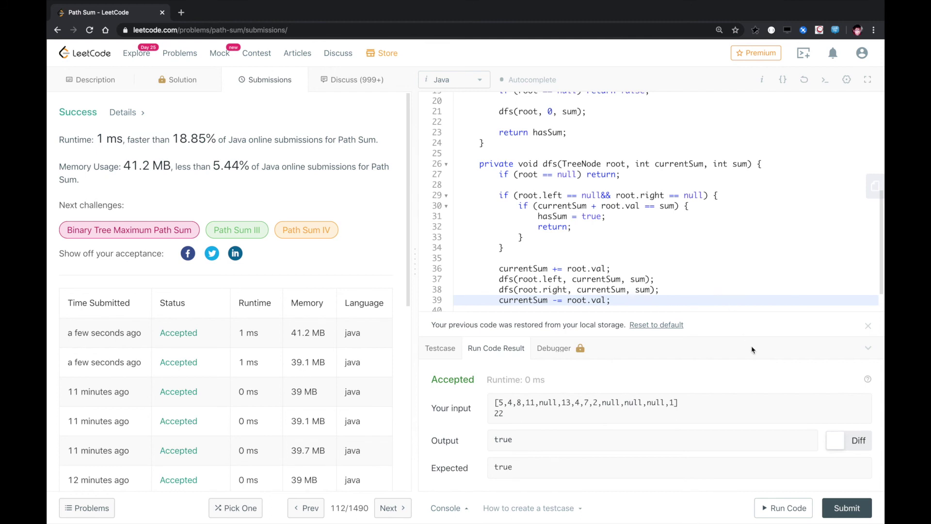
click(846, 508)
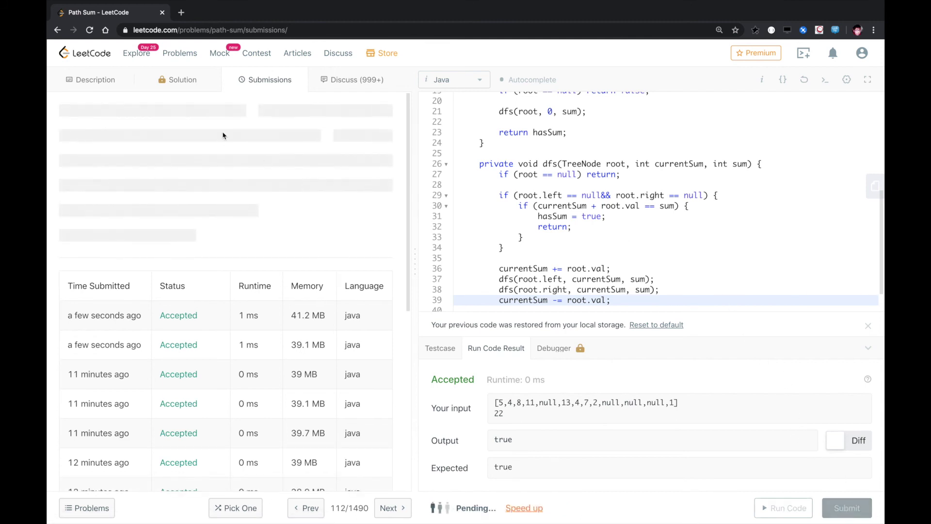
- Highlight the runtime and memory stats, the 0 ms 100.00% figure, and the dfs method
drag(156, 135, 280, 168)
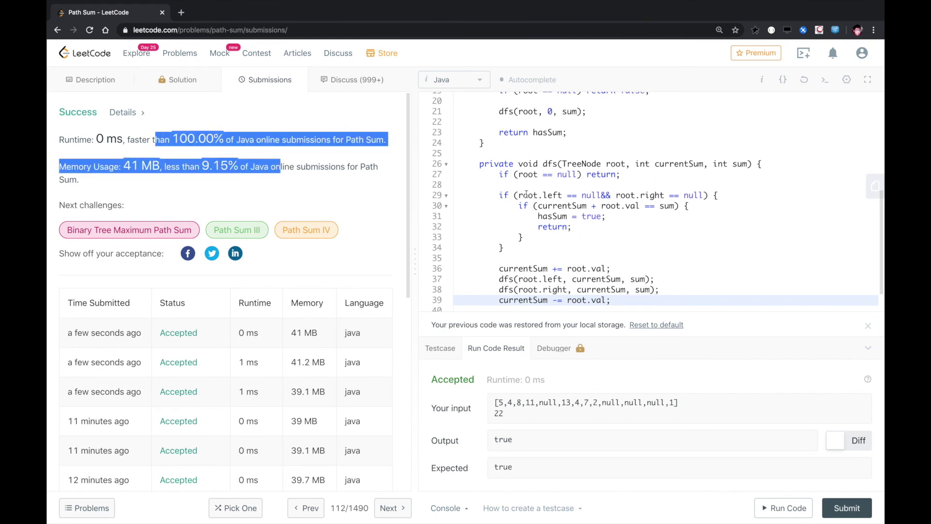
click(284, 171)
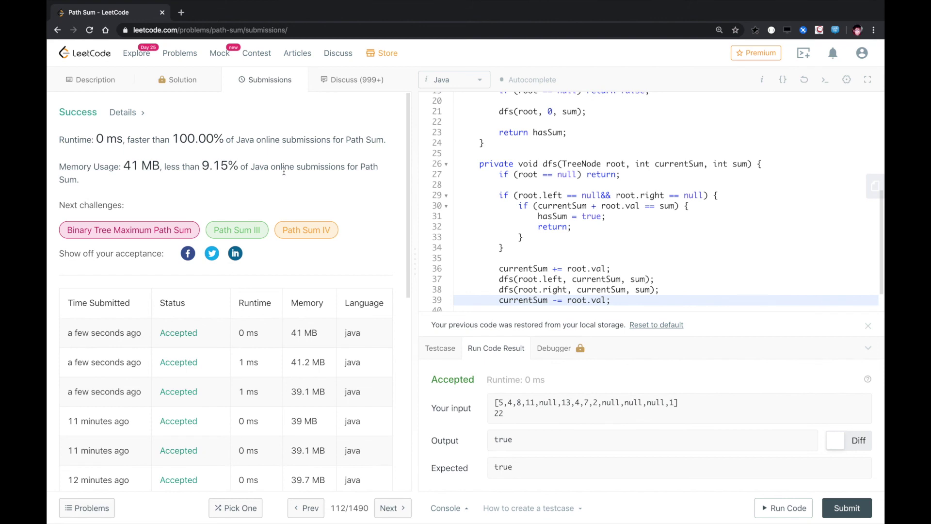
drag(155, 135, 232, 136)
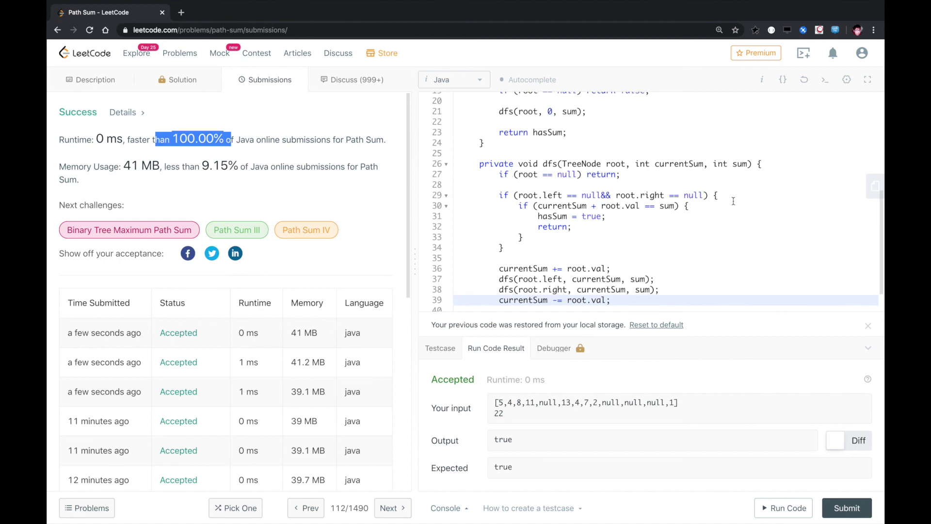
drag(479, 163, 674, 307)
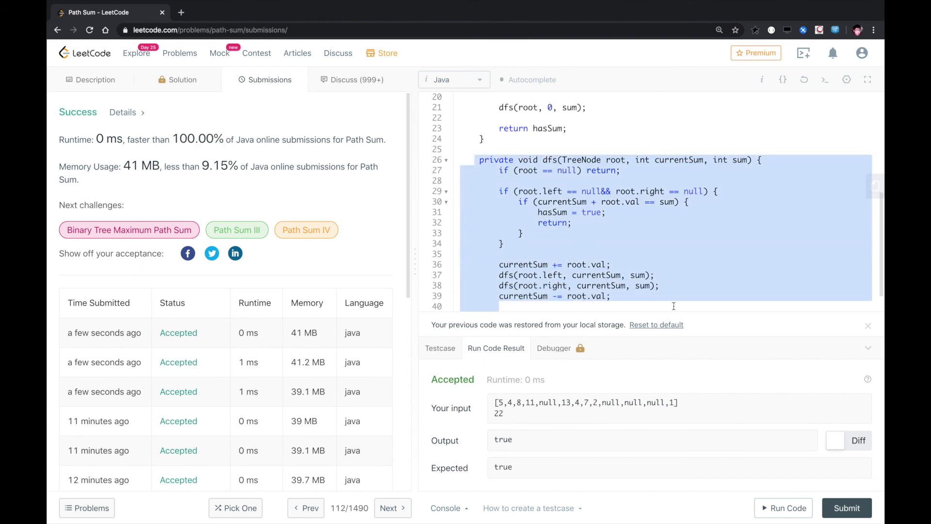
click(636, 232)
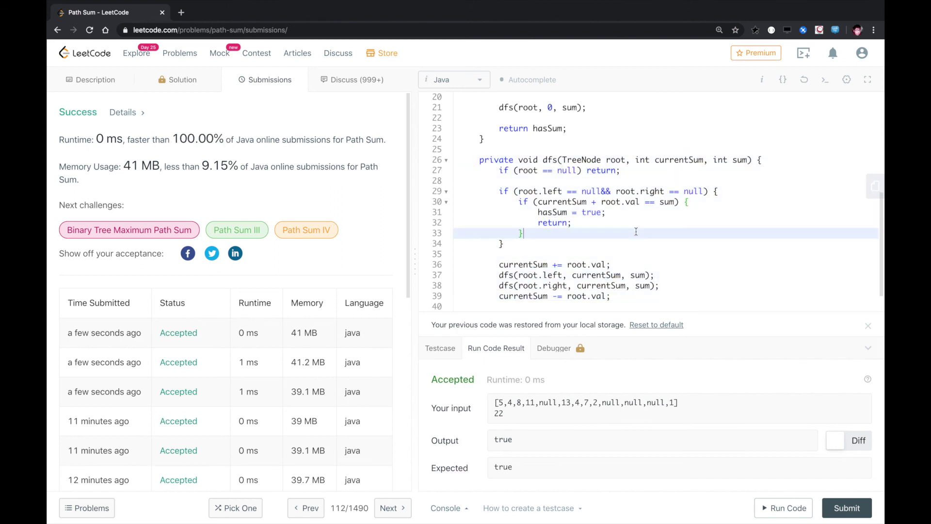